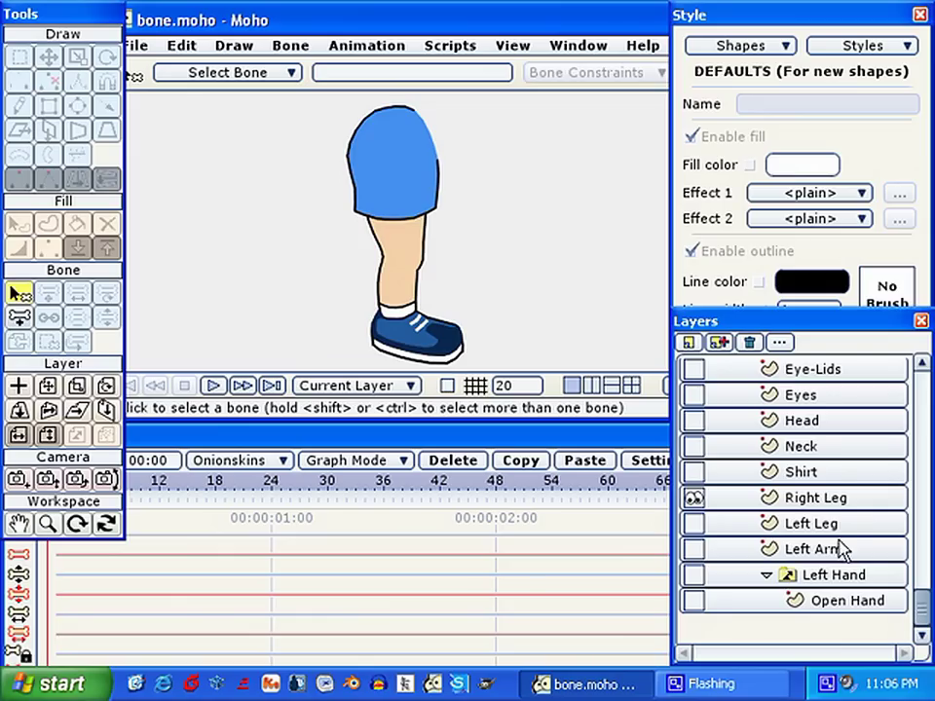
Add three bones to the Skeleton layer: one down the thigh, one from knee to heel, and one at the toe.
{"action": "left_click", "coordinate": [807, 498]}
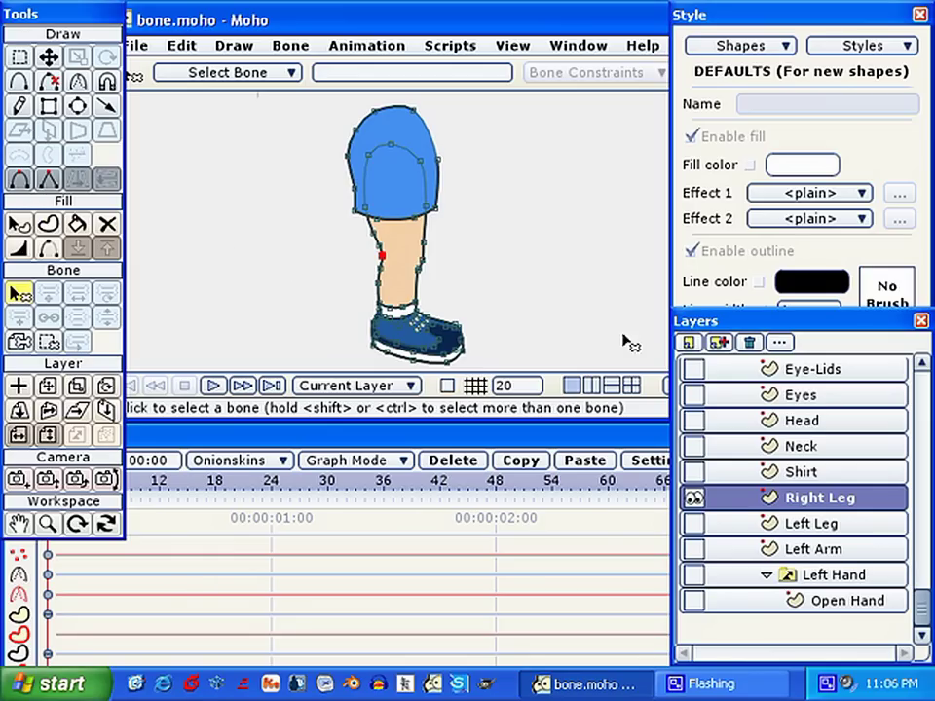
{"action": "scroll", "coordinate": [923, 599], "scroll_direction": "up", "scroll_amount": 1}
{"action": "left_click_drag", "start_coordinate": [923, 596], "coordinate": [920, 378]}
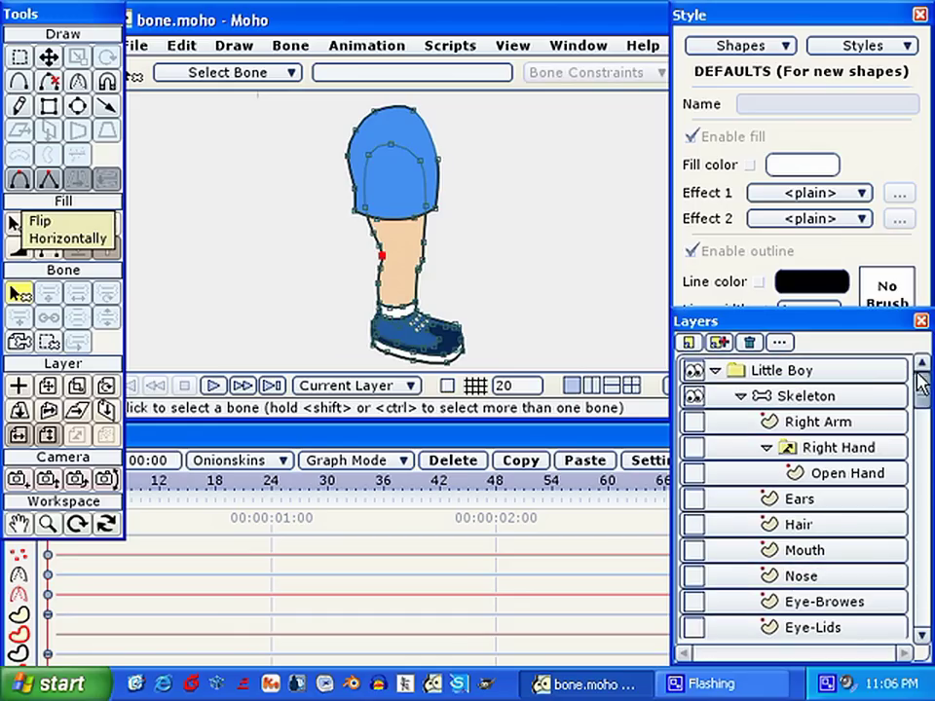
{"action": "left_click", "coordinate": [800, 402]}
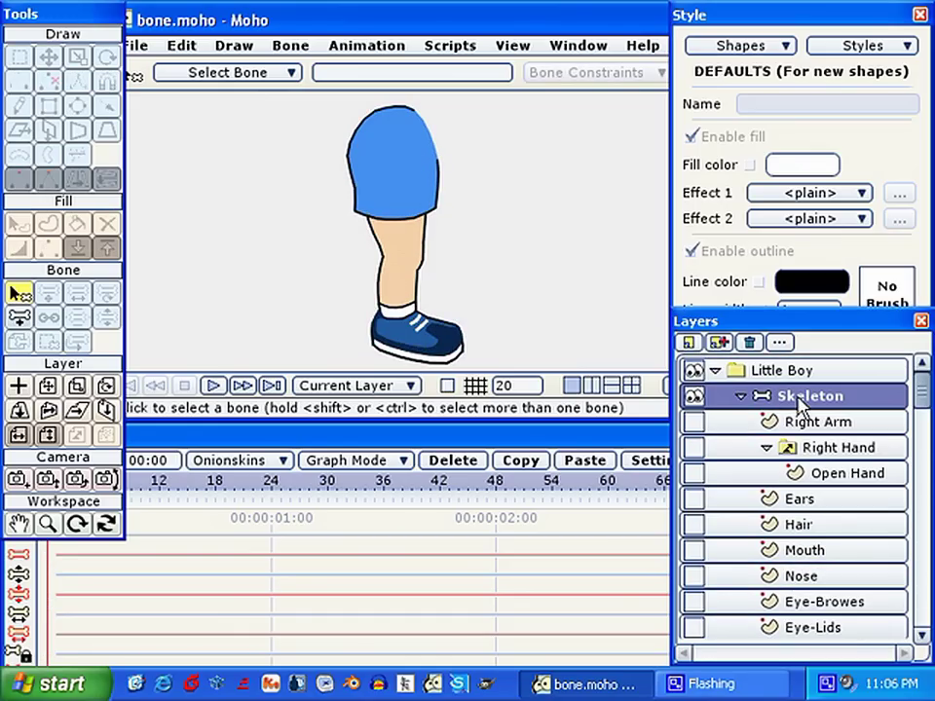
{"action": "left_click", "coordinate": [18, 322]}
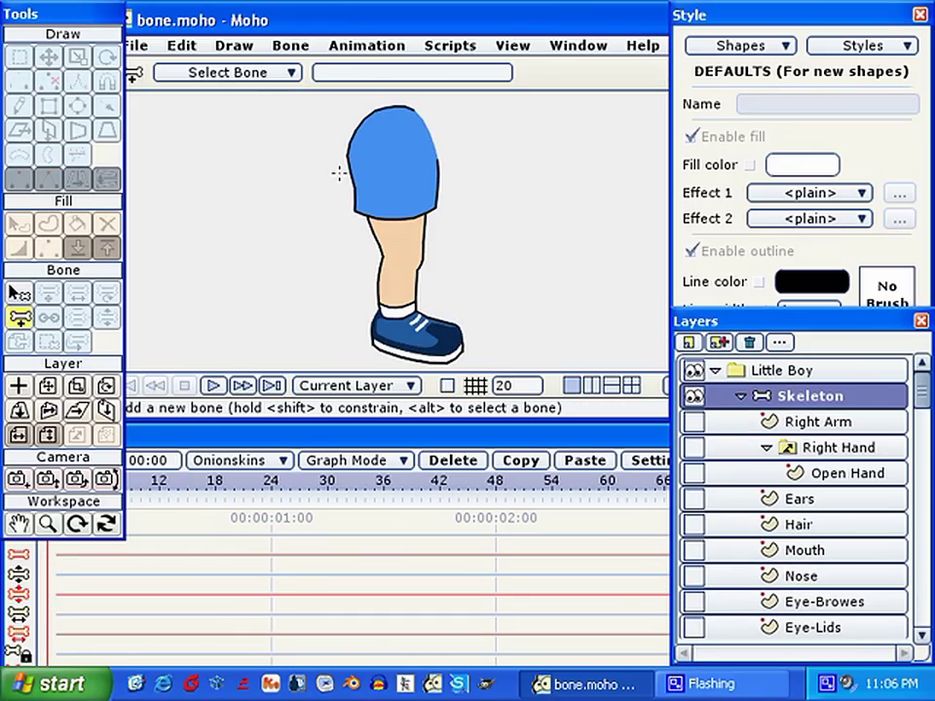
{"action": "left_click_drag", "start_coordinate": [390, 140], "coordinate": [401, 243]}
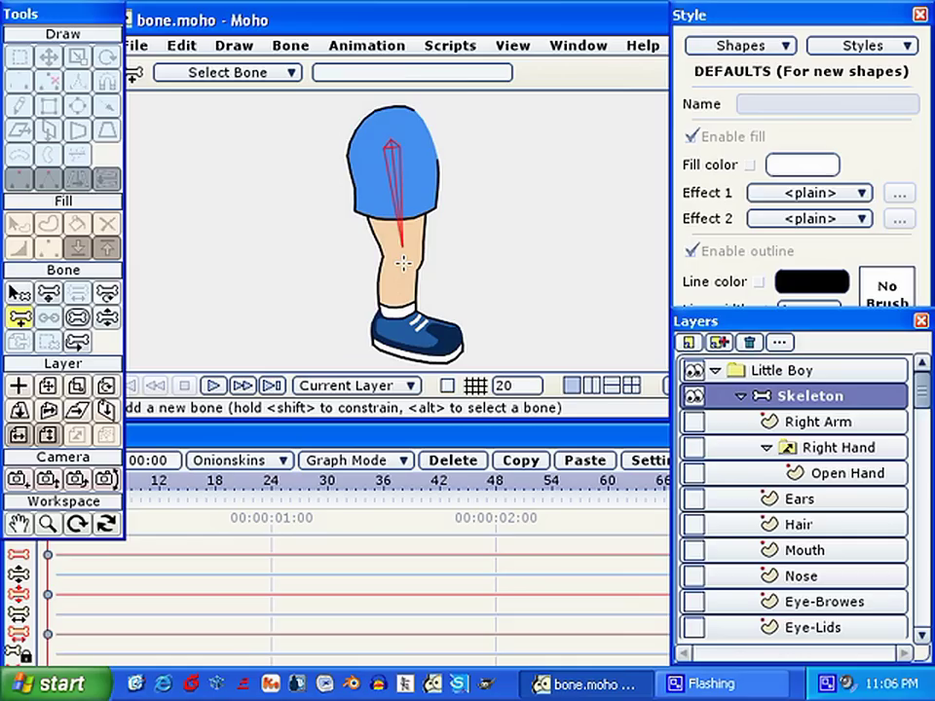
{"action": "left_click_drag", "start_coordinate": [400, 263], "coordinate": [387, 348]}
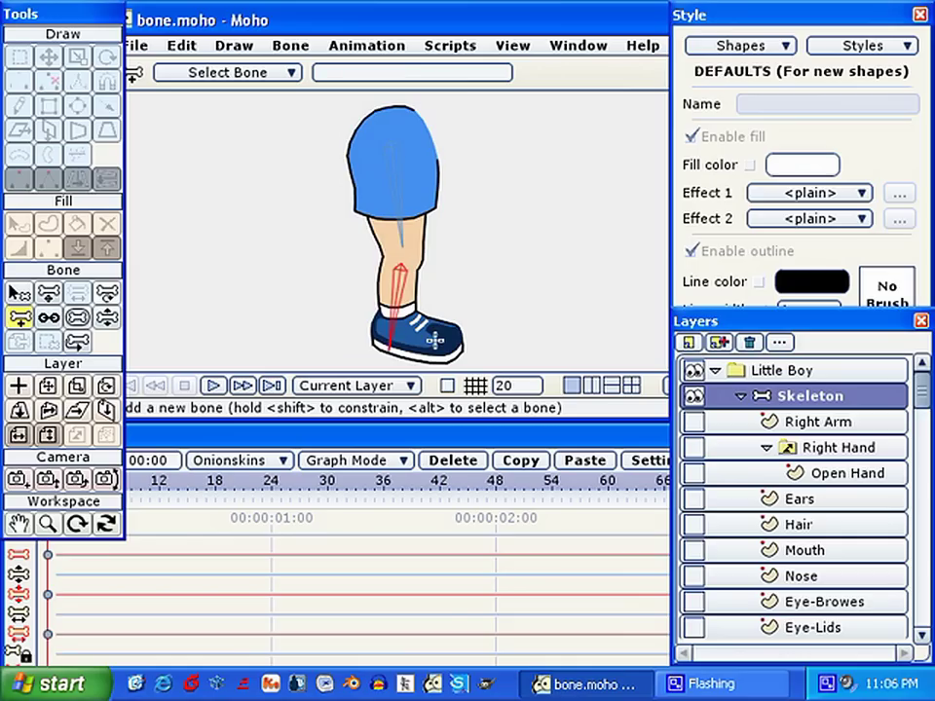
{"action": "left_click_drag", "start_coordinate": [439, 329], "coordinate": [466, 342]}
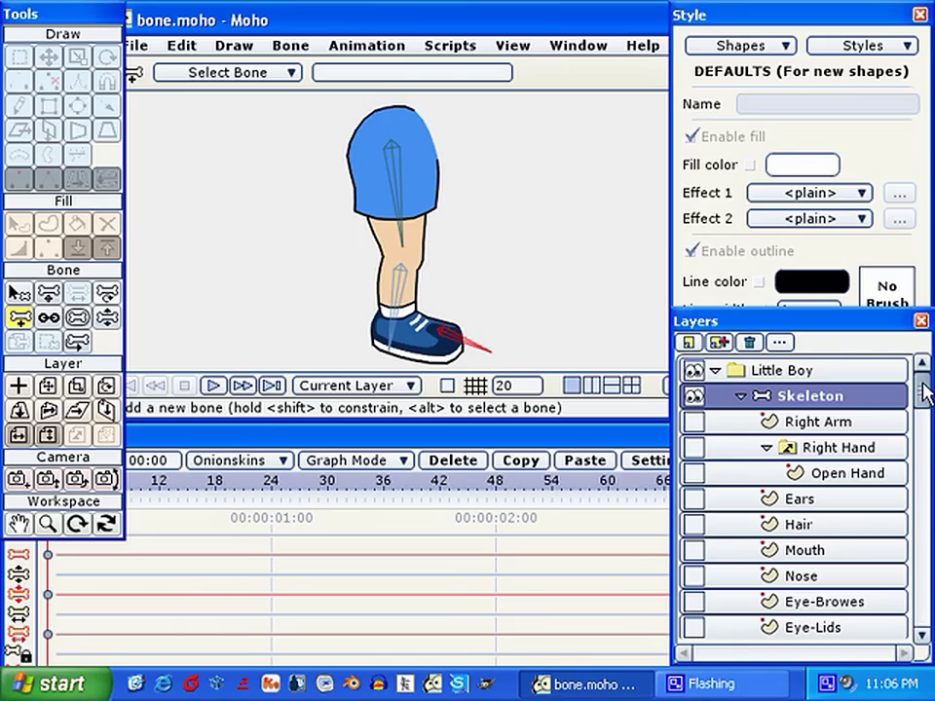
Bind all points of the Right Leg layer to the thigh bone.
{"action": "left_click_drag", "start_coordinate": [923, 392], "coordinate": [923, 589]}
{"action": "left_click", "coordinate": [818, 521]}
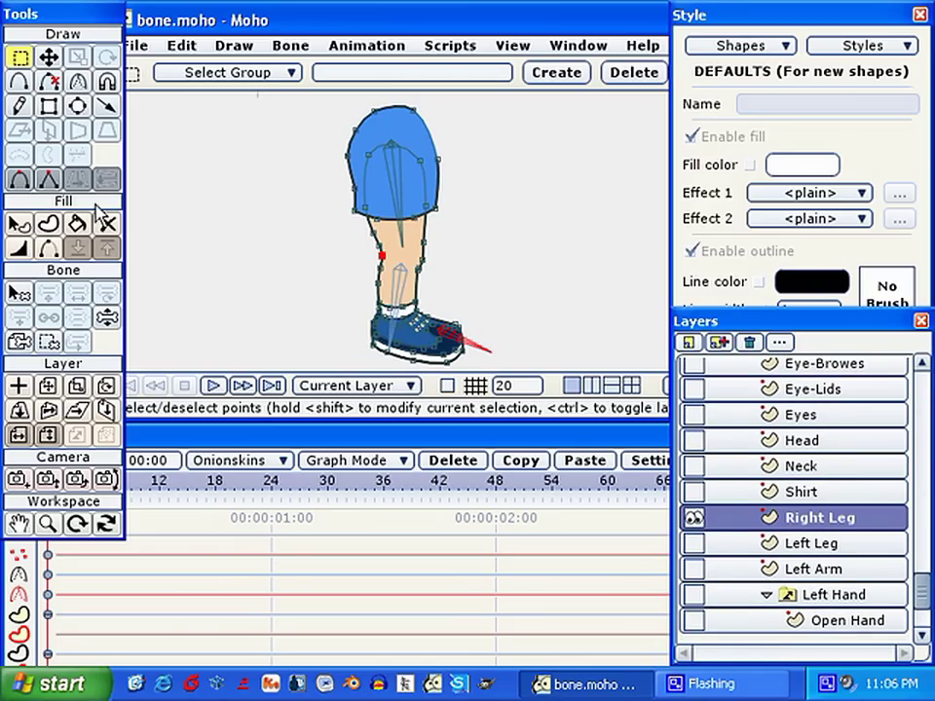
{"action": "left_click", "coordinate": [17, 295]}
{"action": "left_click", "coordinate": [391, 166]}
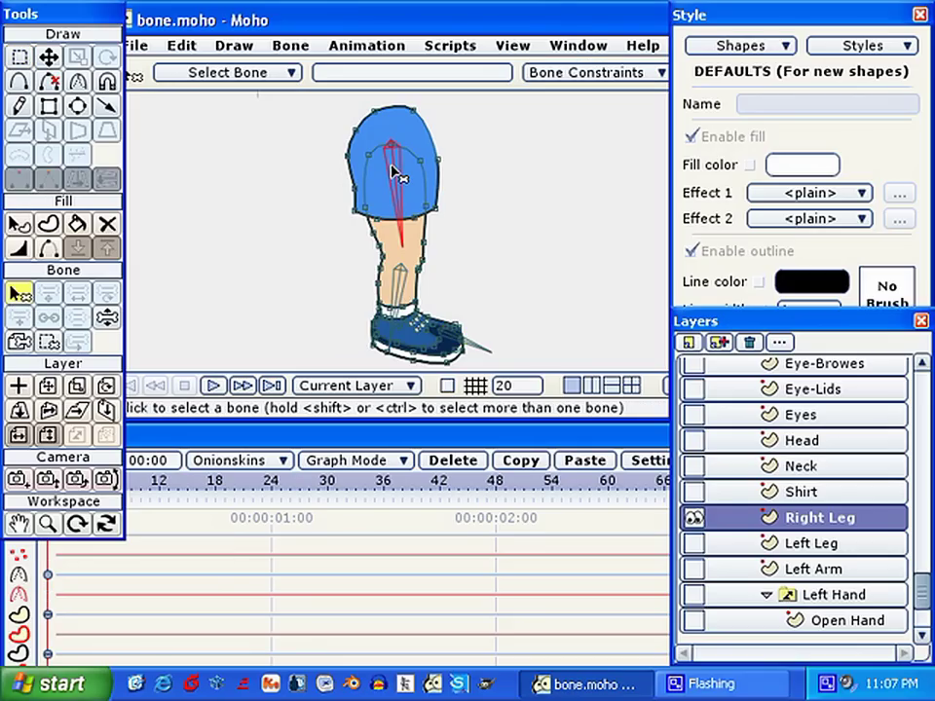
{"action": "left_click", "coordinate": [47, 343]}
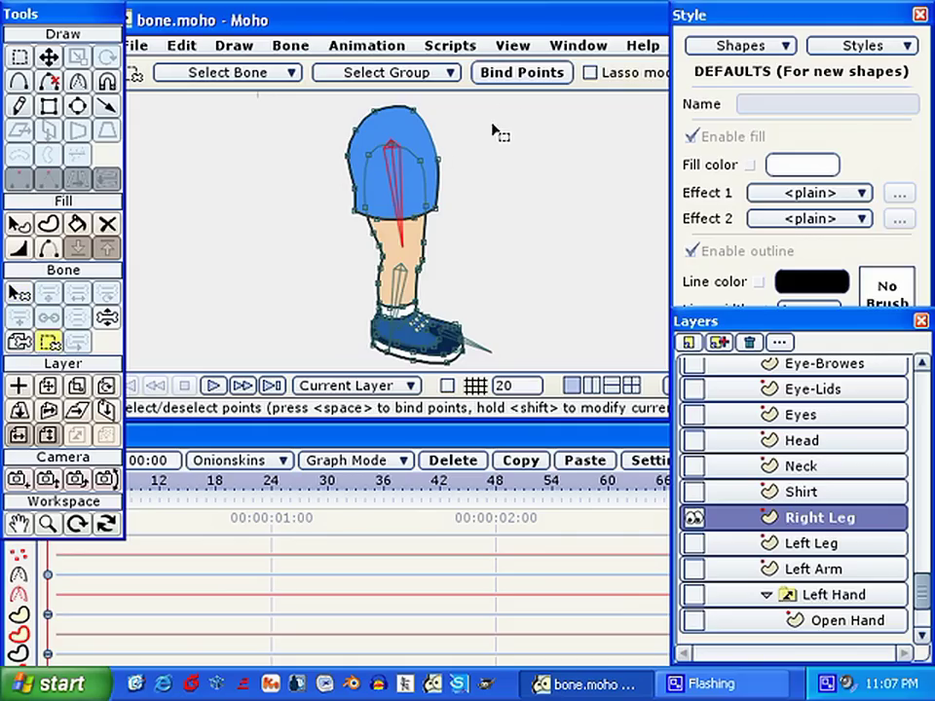
{"action": "left_click_drag", "start_coordinate": [504, 98], "coordinate": [328, 373]}
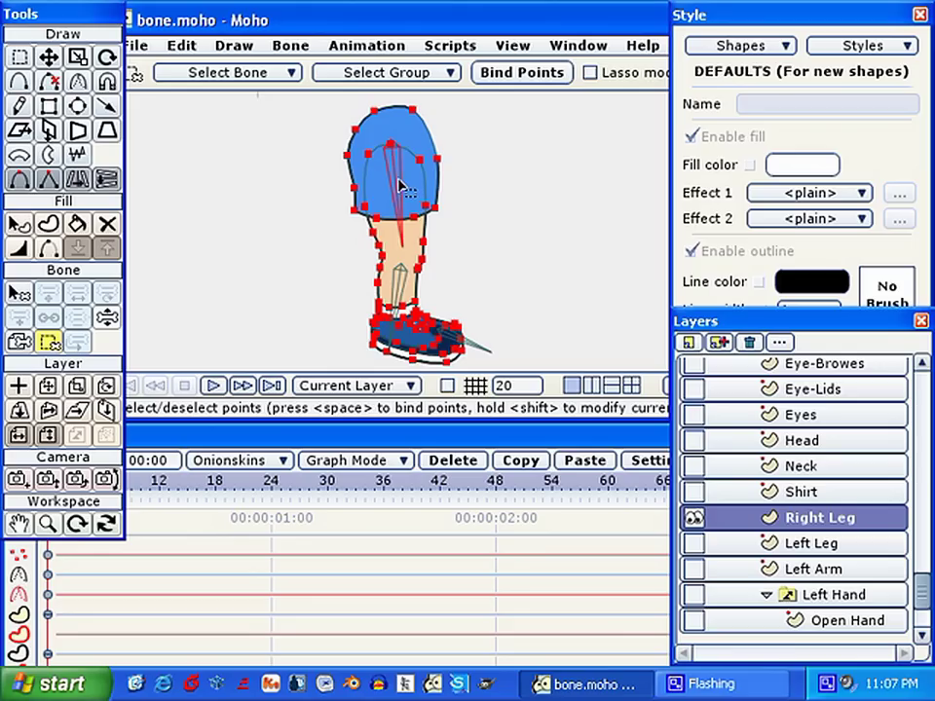
Bind the points below the knee to the shin bone and the points at the front of the shoe to the toe bone.
{"action": "left_click", "coordinate": [403, 283]}
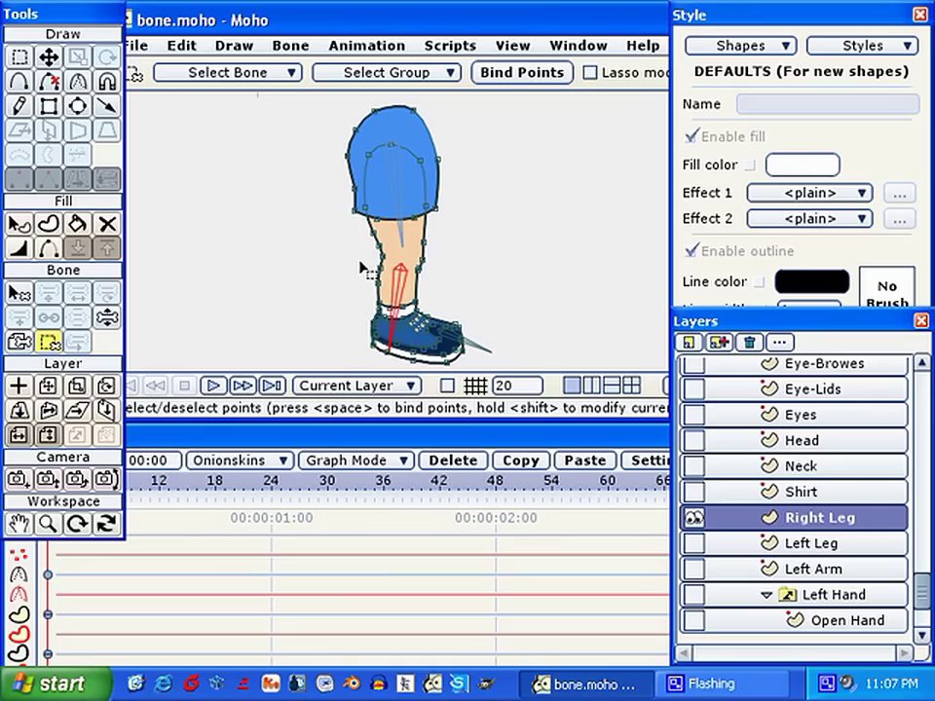
{"action": "left_click_drag", "start_coordinate": [357, 255], "coordinate": [408, 367]}
{"action": "left_click_drag", "start_coordinate": [508, 291], "coordinate": [409, 374]}
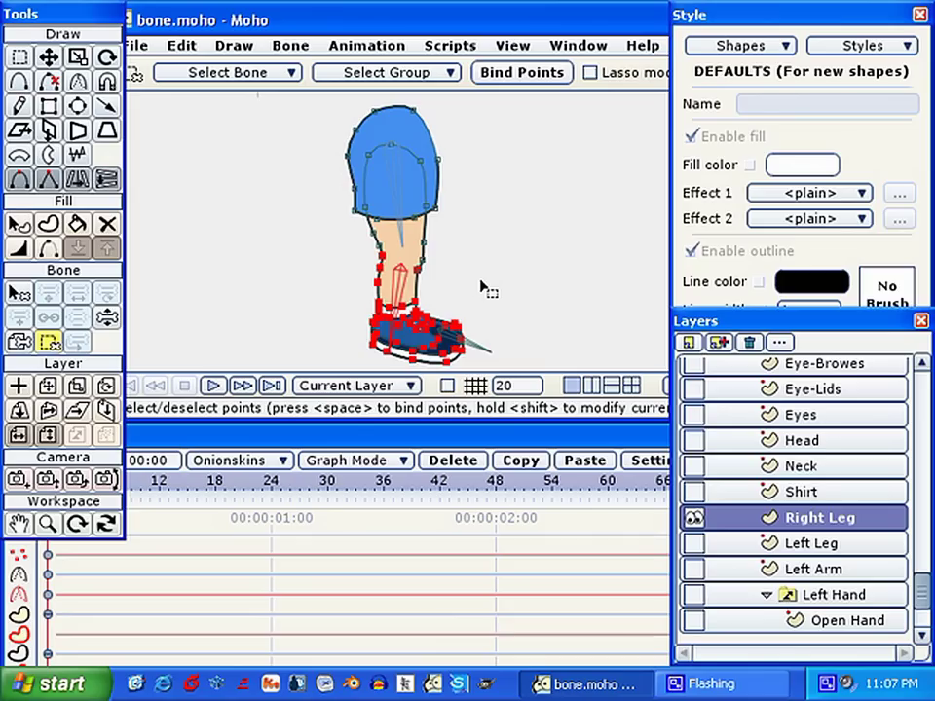
{"action": "left_click", "coordinate": [471, 348]}
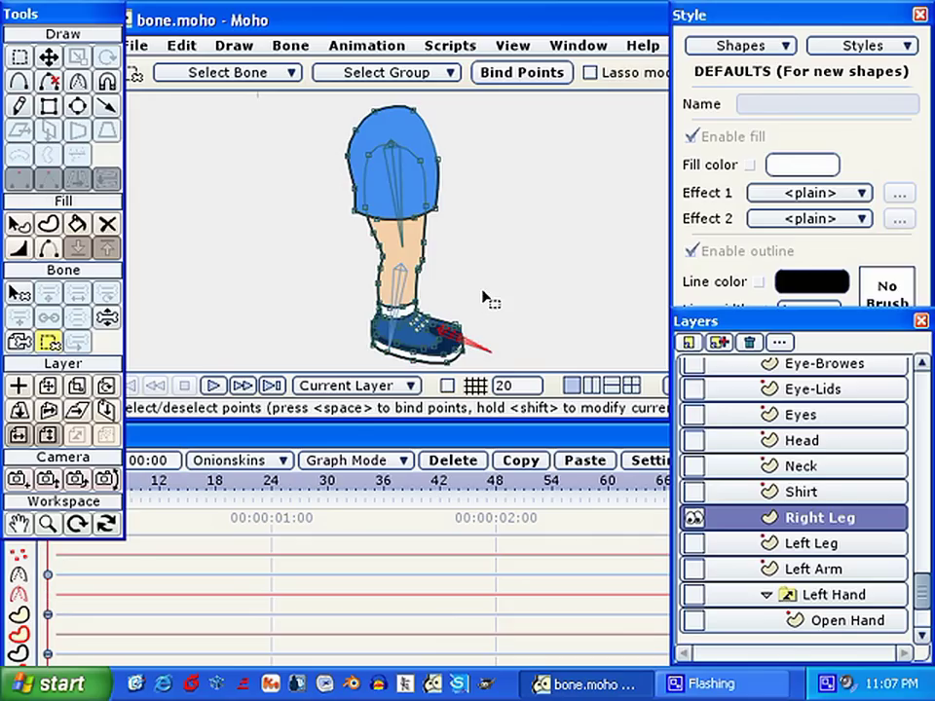
{"action": "mouse_move", "coordinate": [515, 279]}
{"action": "left_mouse_down"}
{"action": "mouse_move", "coordinate": [458, 359]}
{"action": "mouse_move", "coordinate": [439, 369]}
{"action": "left_mouse_up"}
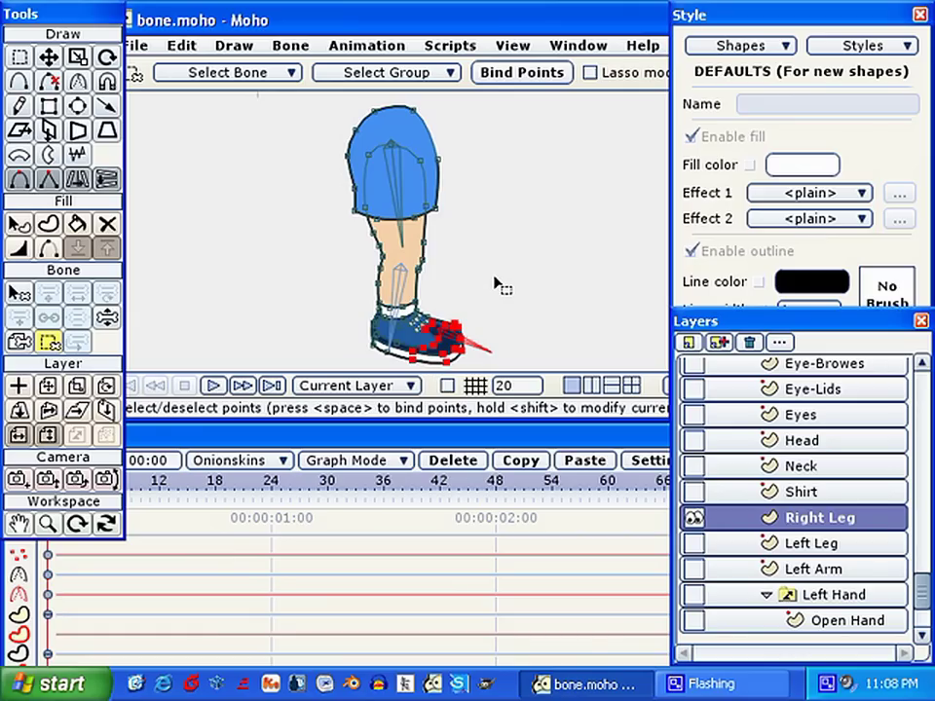
Test the rig on the Skeleton layer by bending the shin and thigh bones, reset the pose, and check the bones' parent links.
{"action": "left_click_drag", "start_coordinate": [921, 589], "coordinate": [887, 397]}
{"action": "left_click", "coordinate": [835, 397]}
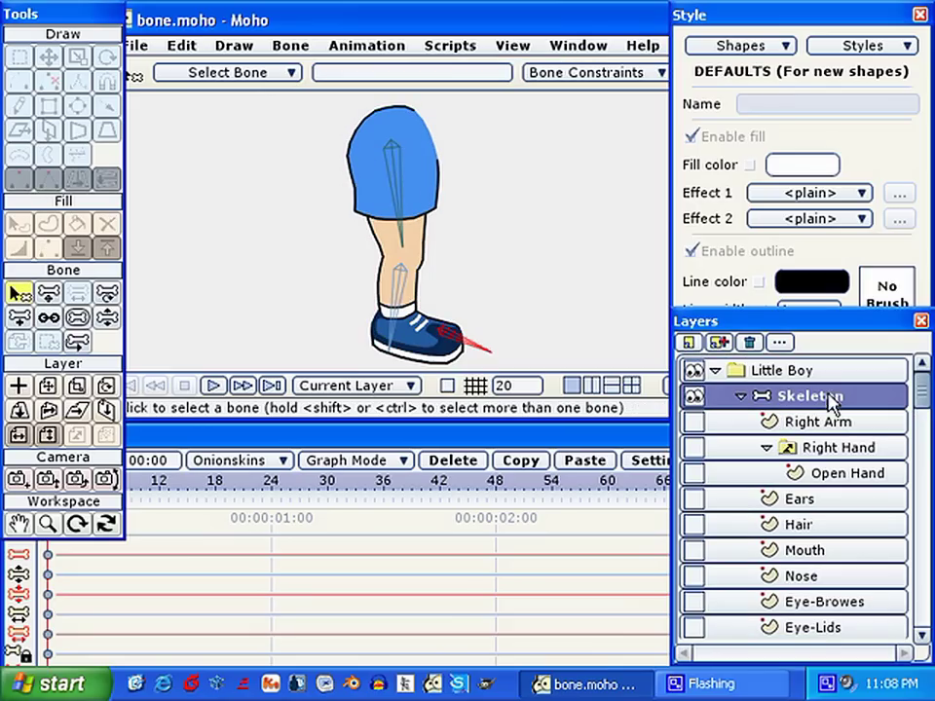
{"action": "left_click", "coordinate": [107, 319]}
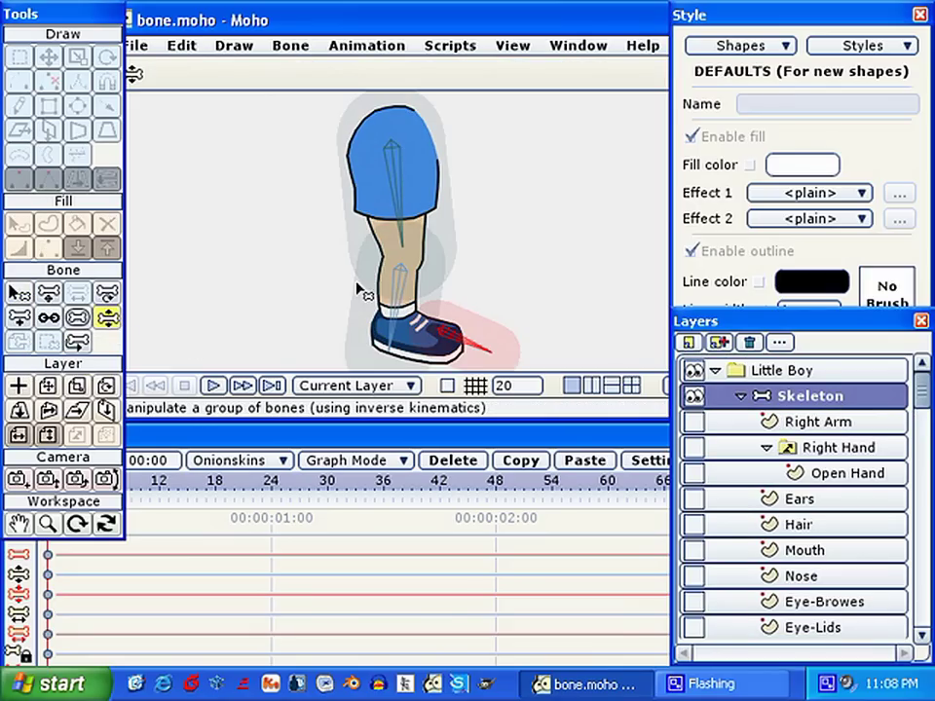
{"action": "left_click", "coordinate": [395, 309]}
{"action": "left_click_drag", "start_coordinate": [393, 334], "coordinate": [495, 314]}
{"action": "left_click_drag", "start_coordinate": [400, 187], "coordinate": [379, 199]}
{"action": "left_click", "coordinate": [251, 434]}
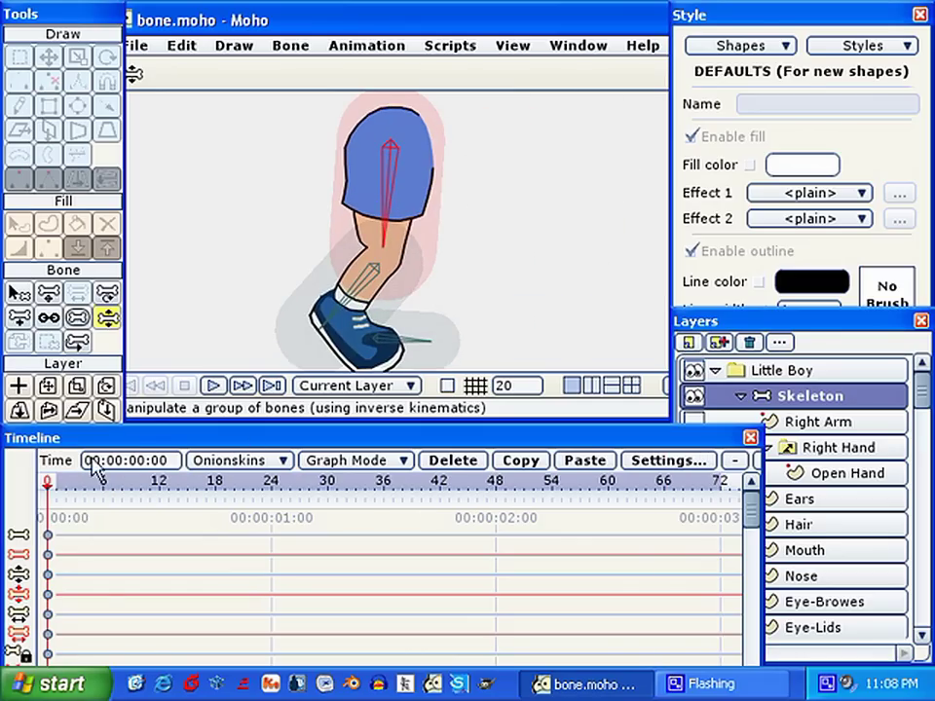
{"action": "left_click", "coordinate": [46, 483]}
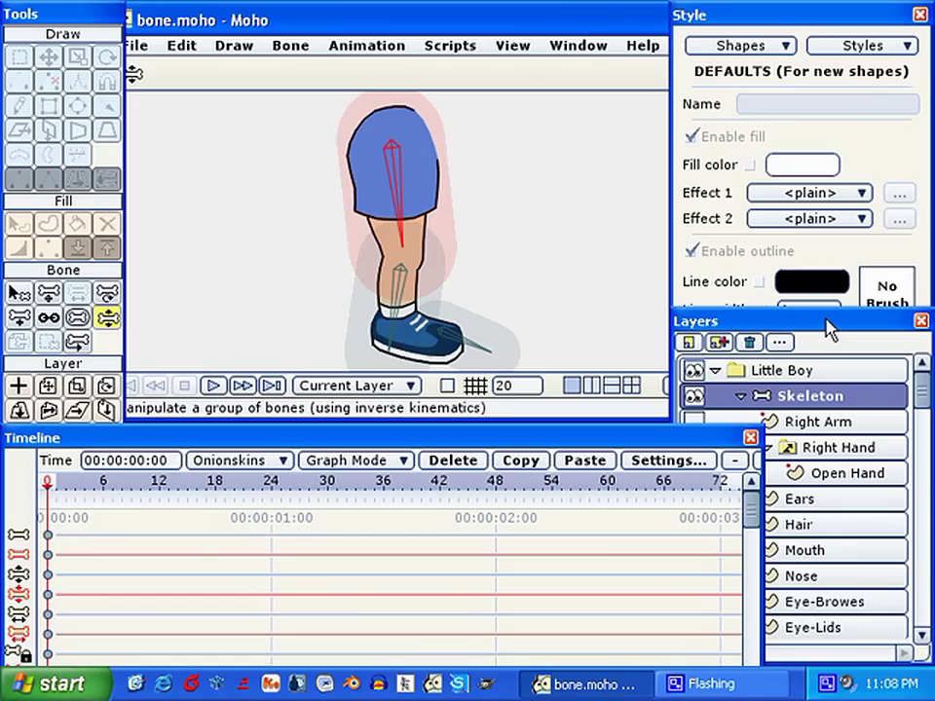
{"action": "left_click", "coordinate": [48, 319]}
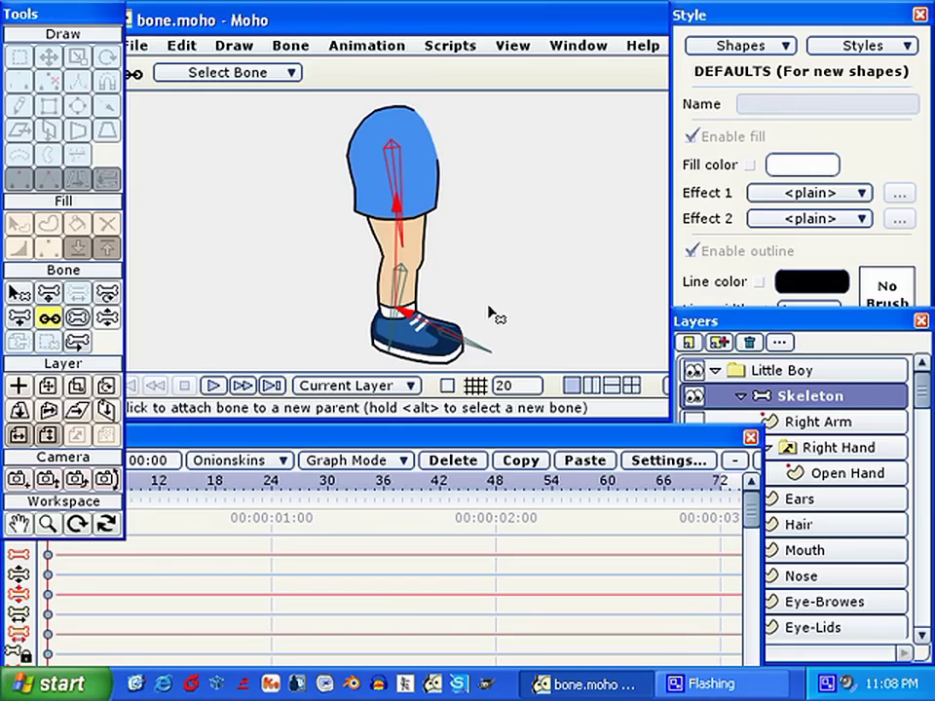
Key the straight-leg pose at frame 1 with Manipulate Bones.
{"action": "left_click", "coordinate": [107, 318]}
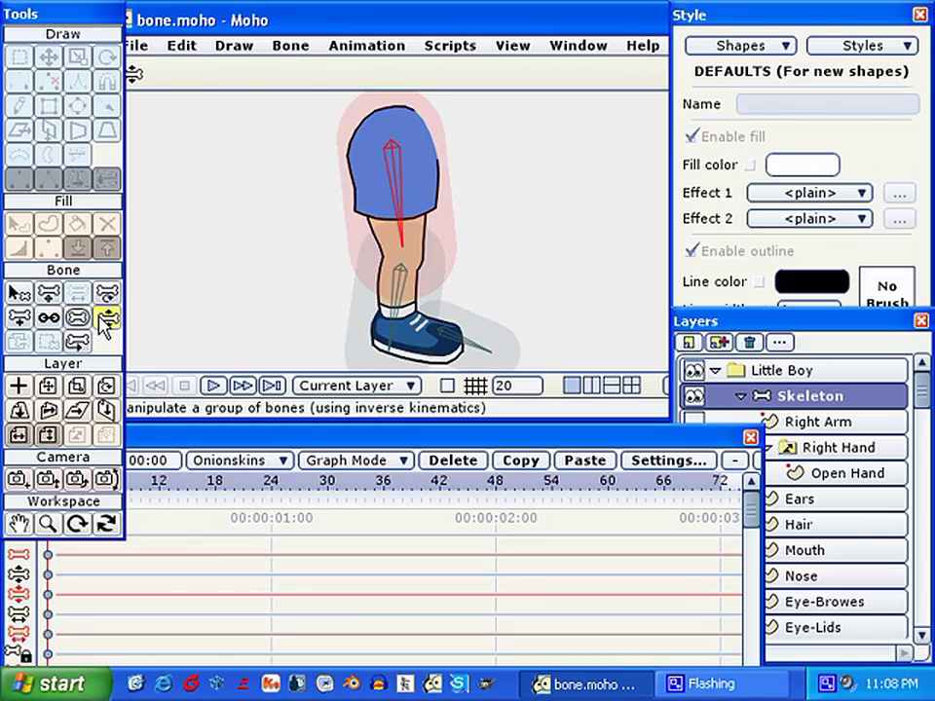
{"action": "left_click", "coordinate": [339, 441]}
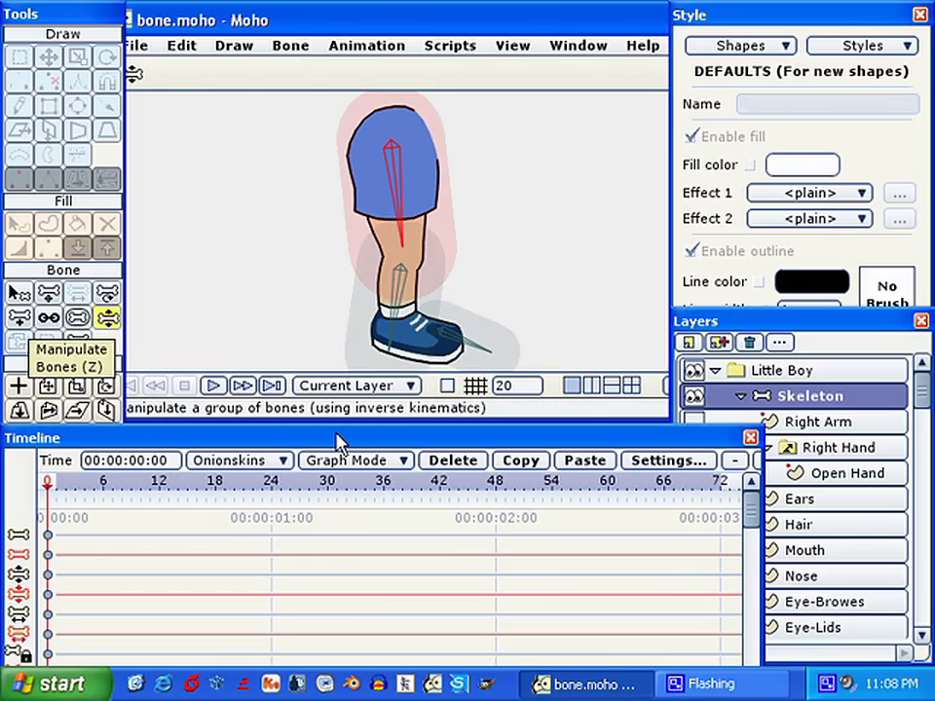
{"action": "left_click", "coordinate": [57, 484]}
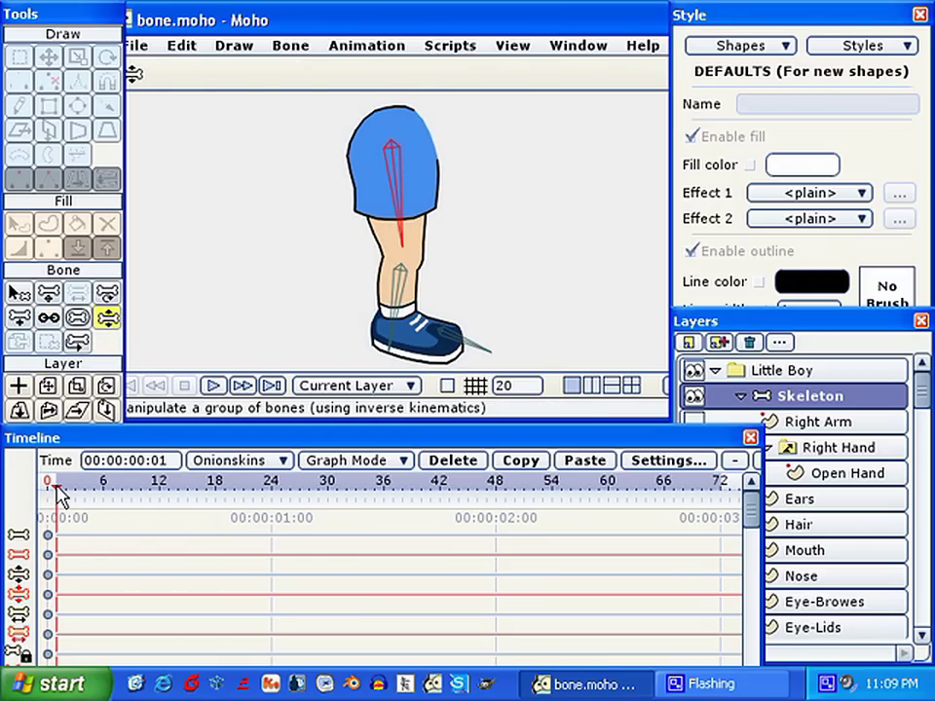
{"action": "left_click", "coordinate": [405, 188]}
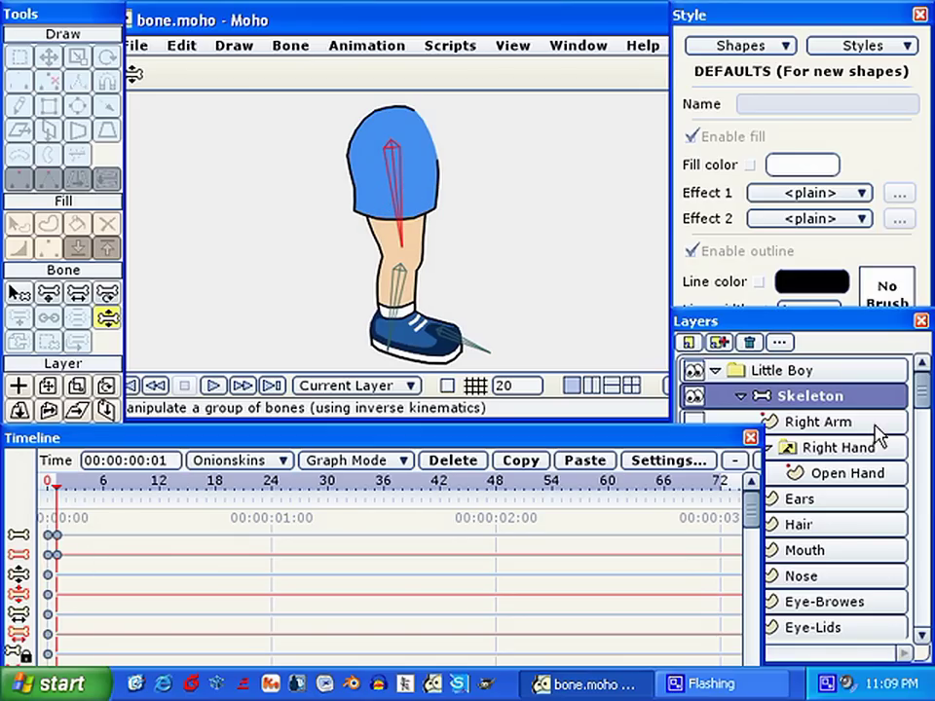
Pose the leg at frame 12 with the thigh raised forward and the knee bent.
{"action": "left_click_drag", "start_coordinate": [63, 495], "coordinate": [163, 501]}
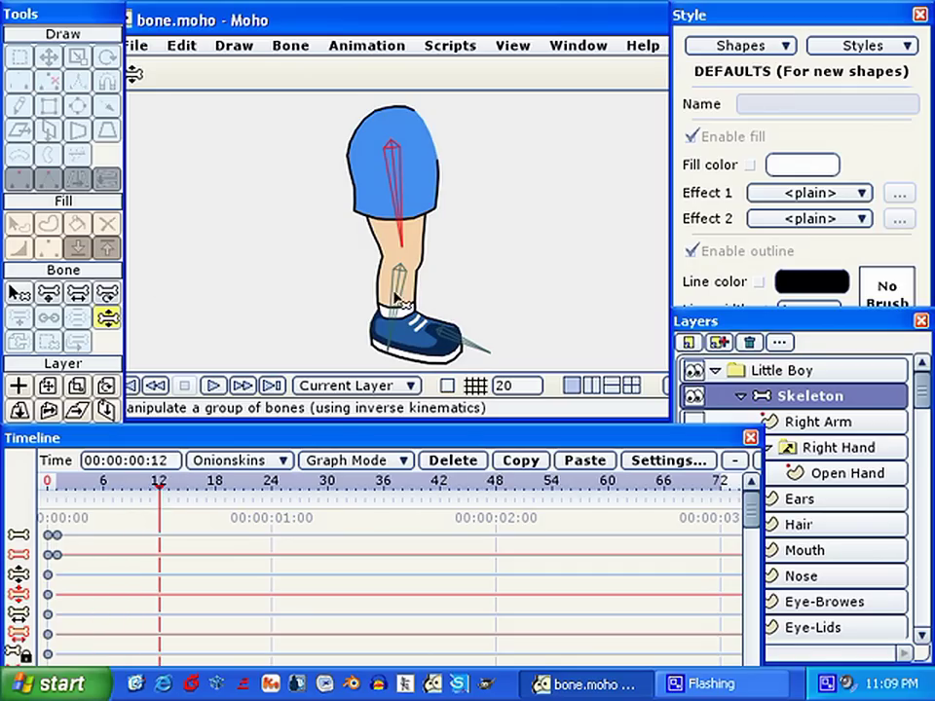
{"action": "left_click_drag", "start_coordinate": [400, 311], "coordinate": [453, 230]}
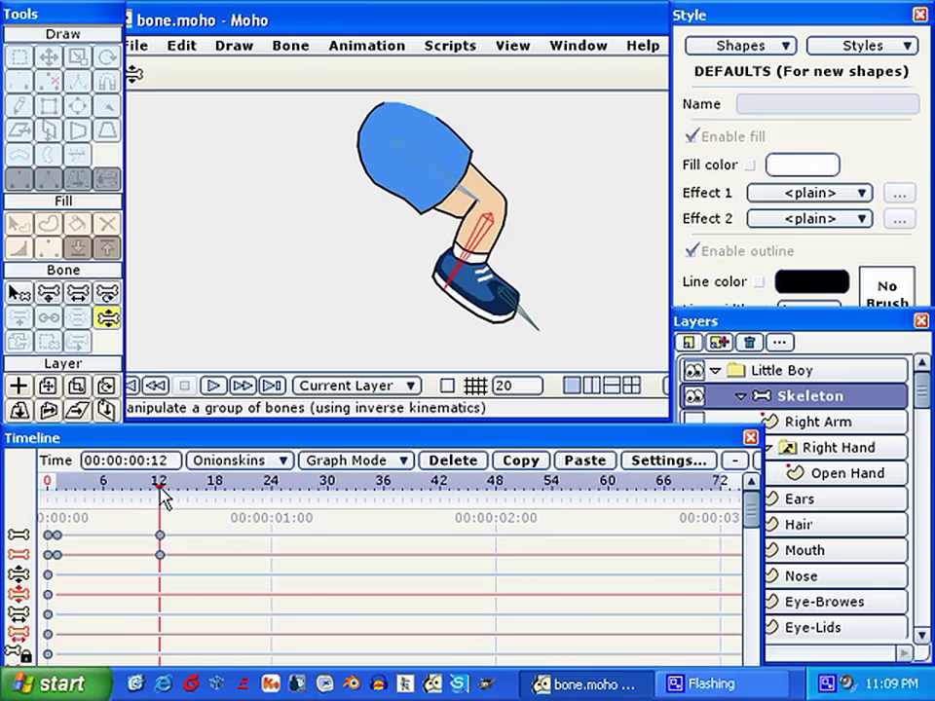
{"action": "mouse_move", "coordinate": [165, 493]}
{"action": "left_mouse_down"}
{"action": "mouse_move", "coordinate": [88, 510]}
{"action": "mouse_move", "coordinate": [161, 506]}
{"action": "mouse_move", "coordinate": [59, 513]}
{"action": "mouse_move", "coordinate": [163, 515]}
{"action": "left_mouse_up"}
On the Right Leg layer at frame 12, reposition the points behind the knee with Translate Points to tidy the crease.
{"action": "left_click_drag", "start_coordinate": [921, 387], "coordinate": [921, 582]}
{"action": "left_click", "coordinate": [818, 526]}
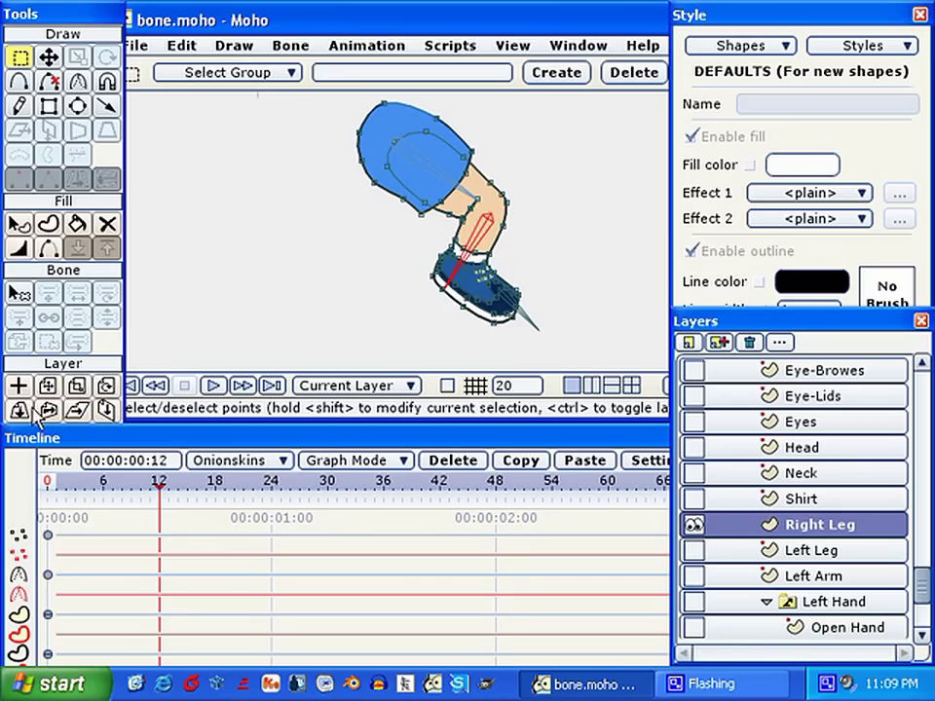
{"action": "left_click", "coordinate": [47, 524]}
{"action": "left_click_drag", "start_coordinate": [195, 336], "coordinate": [563, 333]}
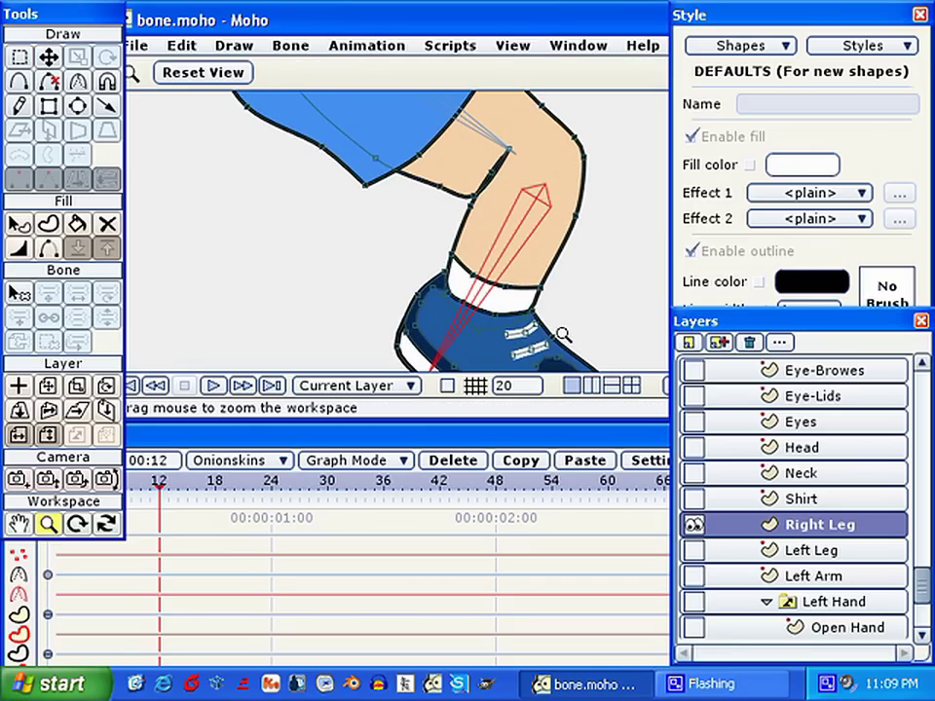
{"action": "left_click", "coordinate": [48, 59]}
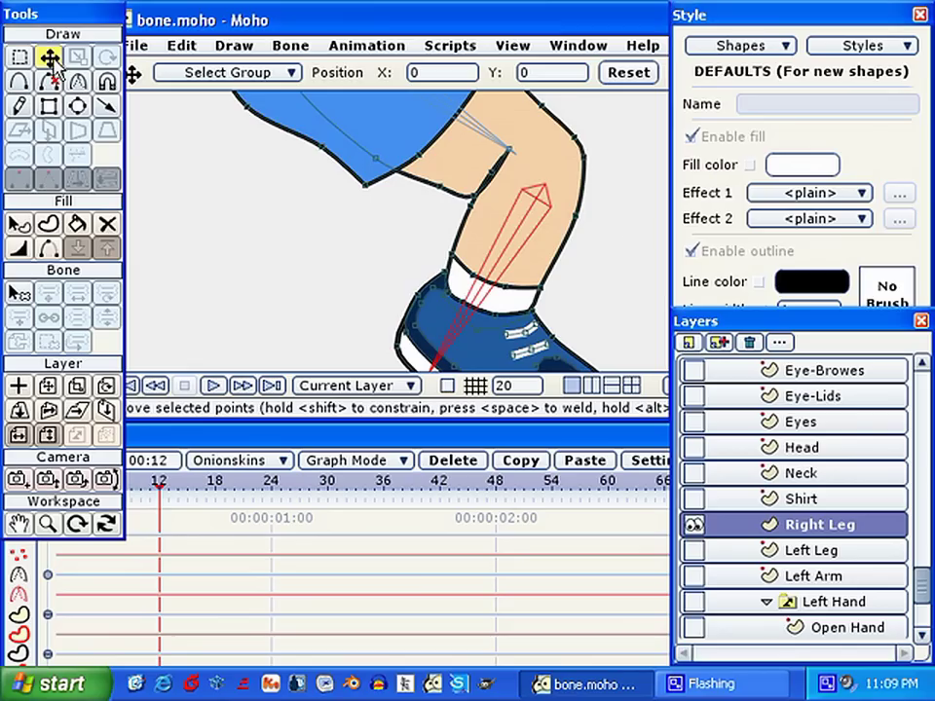
{"action": "mouse_move", "coordinate": [514, 156]}
{"action": "left_mouse_down"}
{"action": "mouse_move", "coordinate": [491, 177]}
{"action": "mouse_move", "coordinate": [504, 171]}
{"action": "left_mouse_up"}
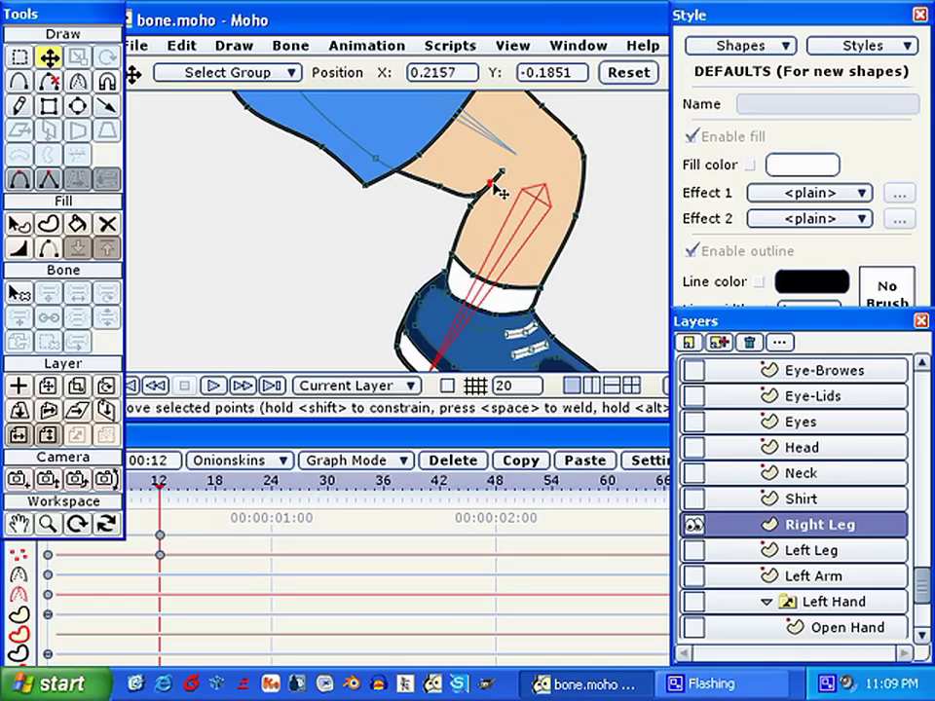
{"action": "left_click_drag", "start_coordinate": [493, 182], "coordinate": [473, 188]}
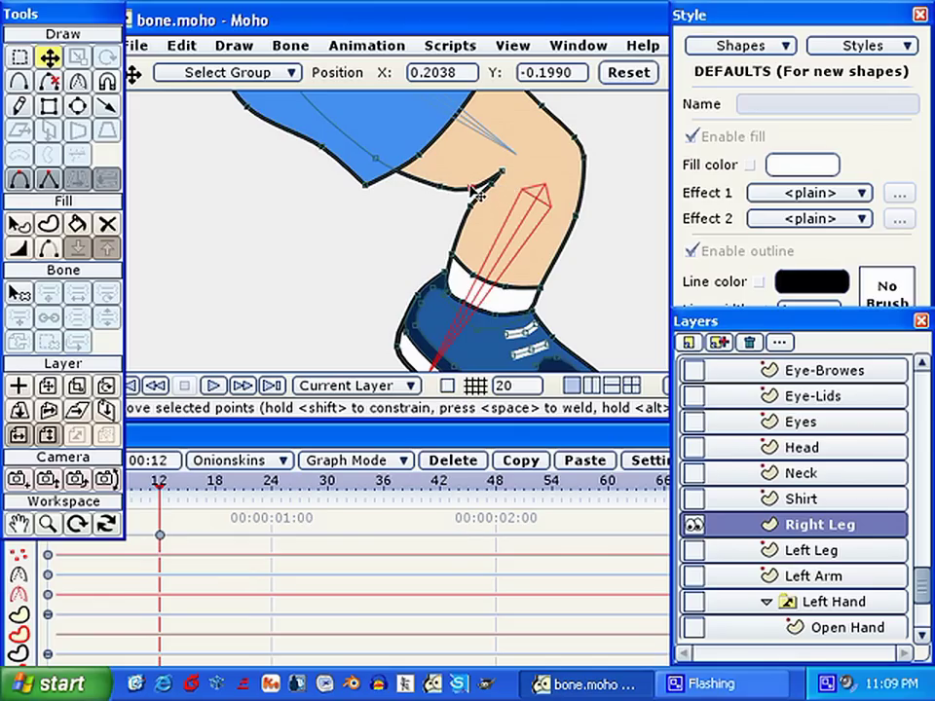
{"action": "left_click", "coordinate": [474, 193]}
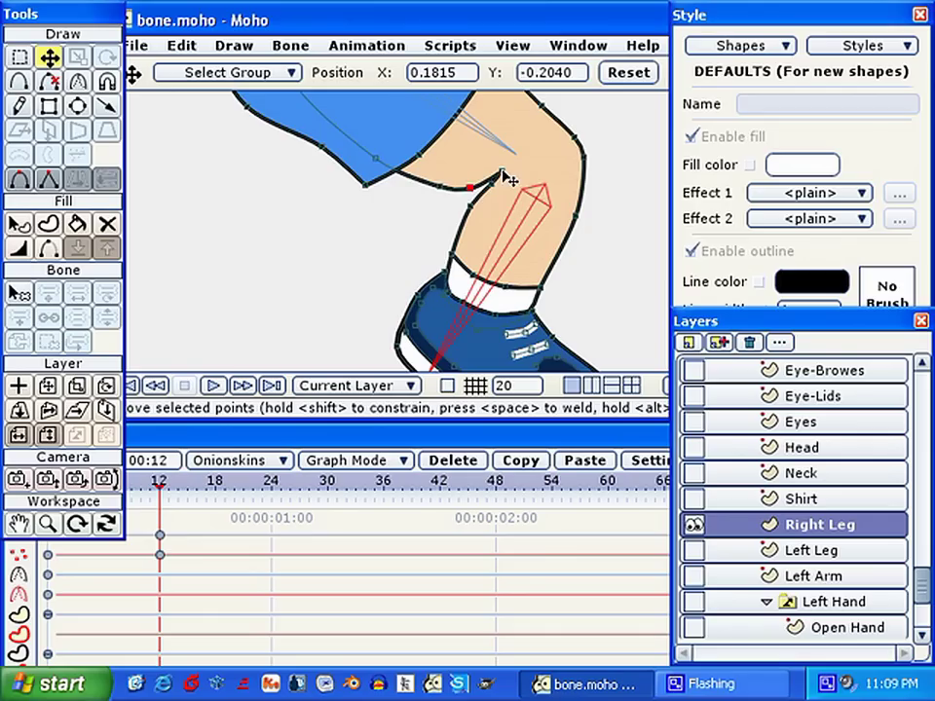
{"action": "left_click", "coordinate": [502, 176]}
{"action": "left_click_drag", "start_coordinate": [508, 183], "coordinate": [501, 188]}
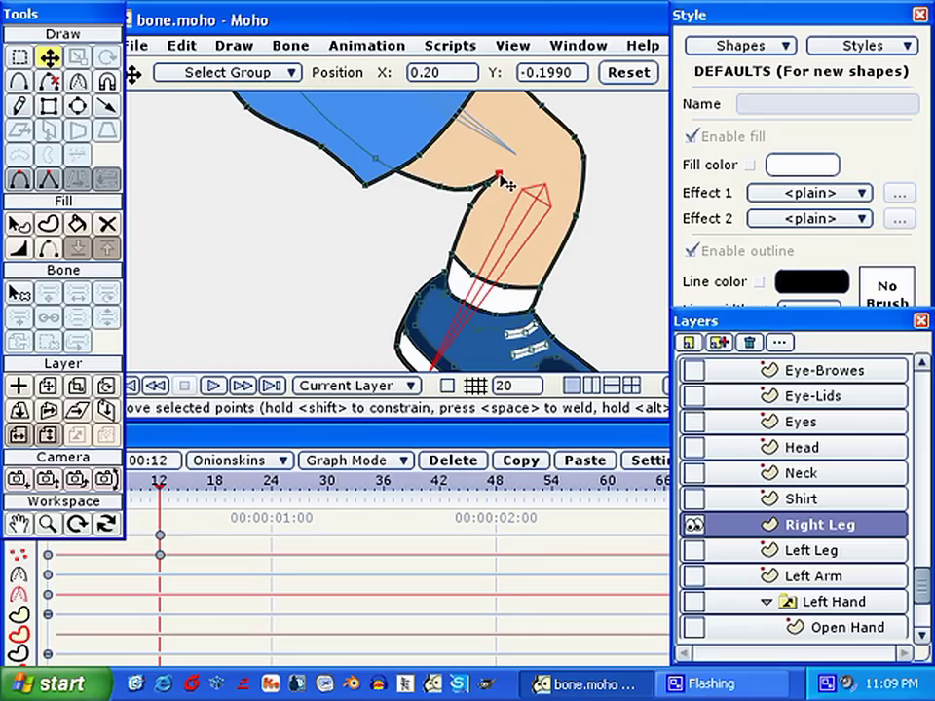
{"action": "left_click", "coordinate": [498, 176]}
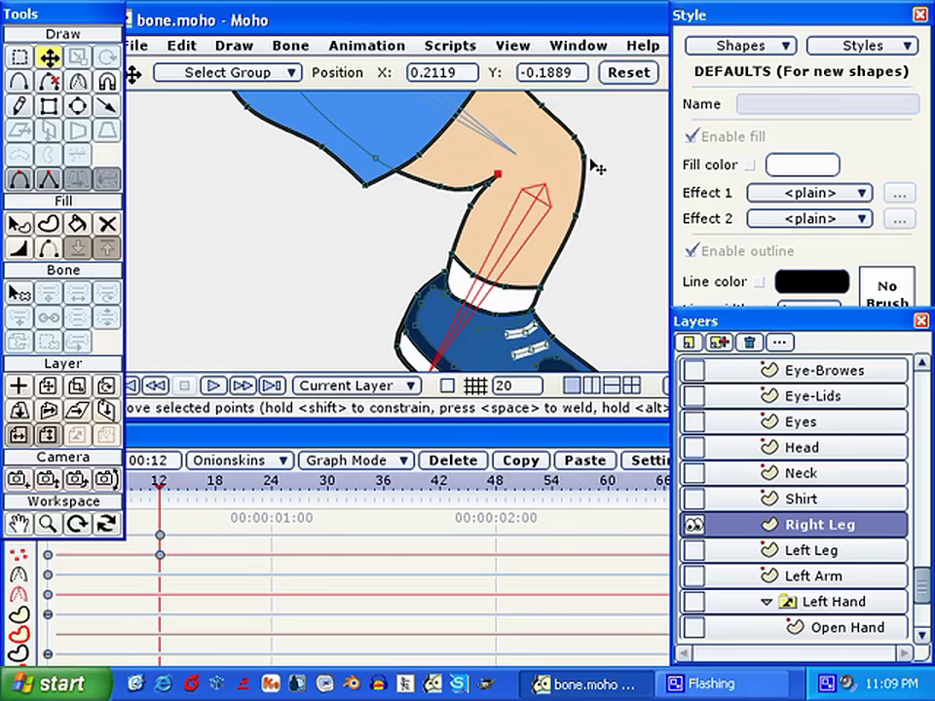
Move the point at the front of the knee slightly outward and down, and scrub through the animation to check the bend.
{"action": "left_click", "coordinate": [590, 166]}
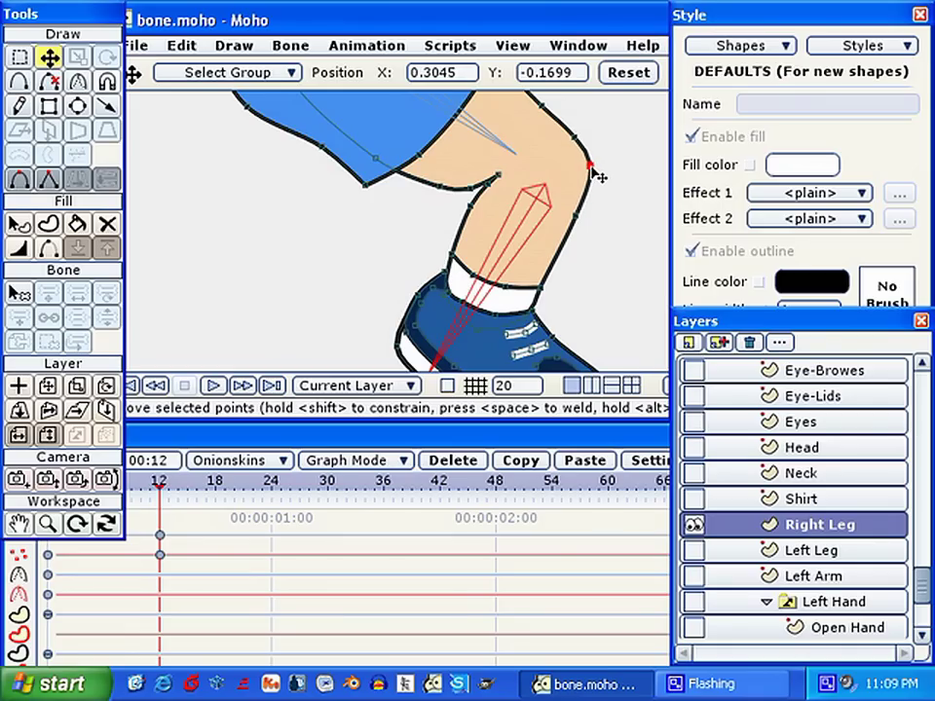
{"action": "left_click", "coordinate": [304, 438]}
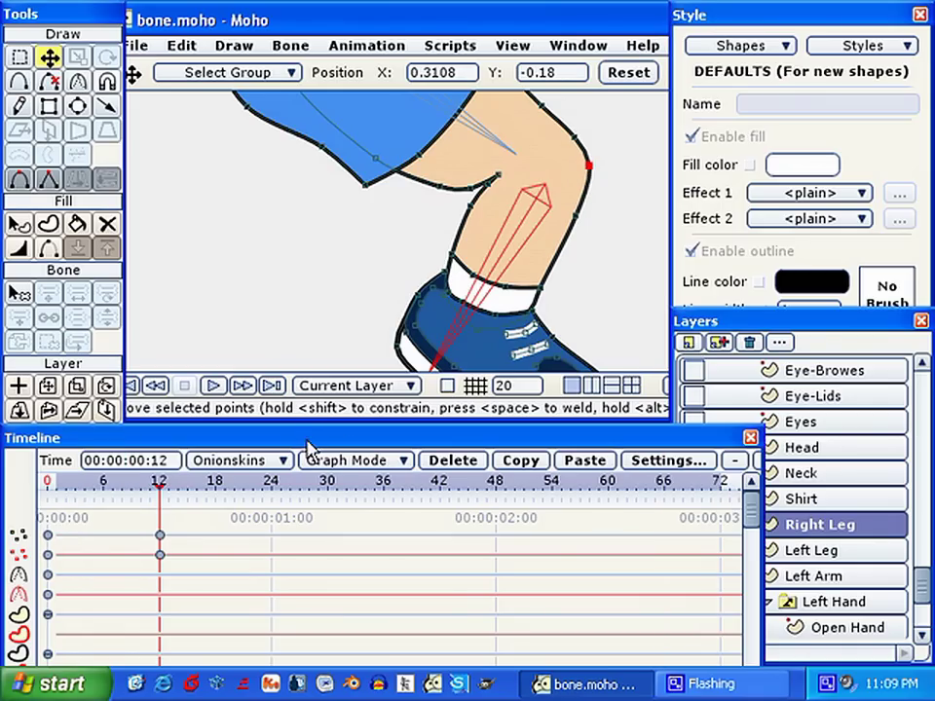
{"action": "mouse_move", "coordinate": [163, 496]}
{"action": "left_mouse_down"}
{"action": "mouse_move", "coordinate": [63, 493]}
{"action": "mouse_move", "coordinate": [154, 500]}
{"action": "mouse_move", "coordinate": [67, 502]}
{"action": "mouse_move", "coordinate": [155, 497]}
{"action": "mouse_move", "coordinate": [58, 503]}
{"action": "mouse_move", "coordinate": [162, 518]}
{"action": "left_mouse_up"}
{"action": "left_click", "coordinate": [109, 341]}
{"action": "left_click", "coordinate": [53, 521]}
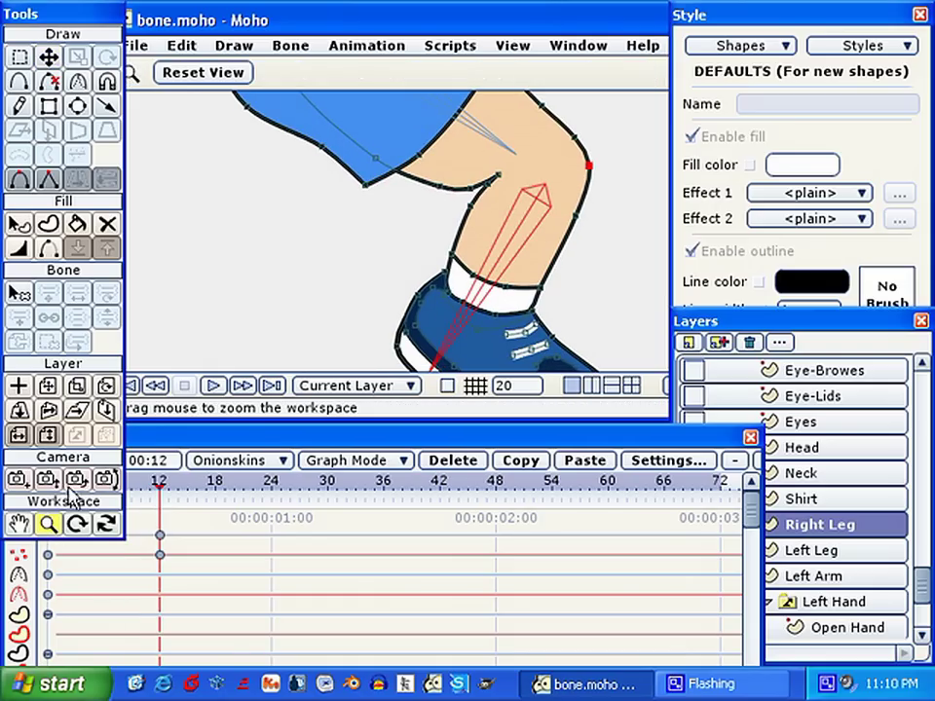
{"action": "left_click_drag", "start_coordinate": [350, 290], "coordinate": [175, 321]}
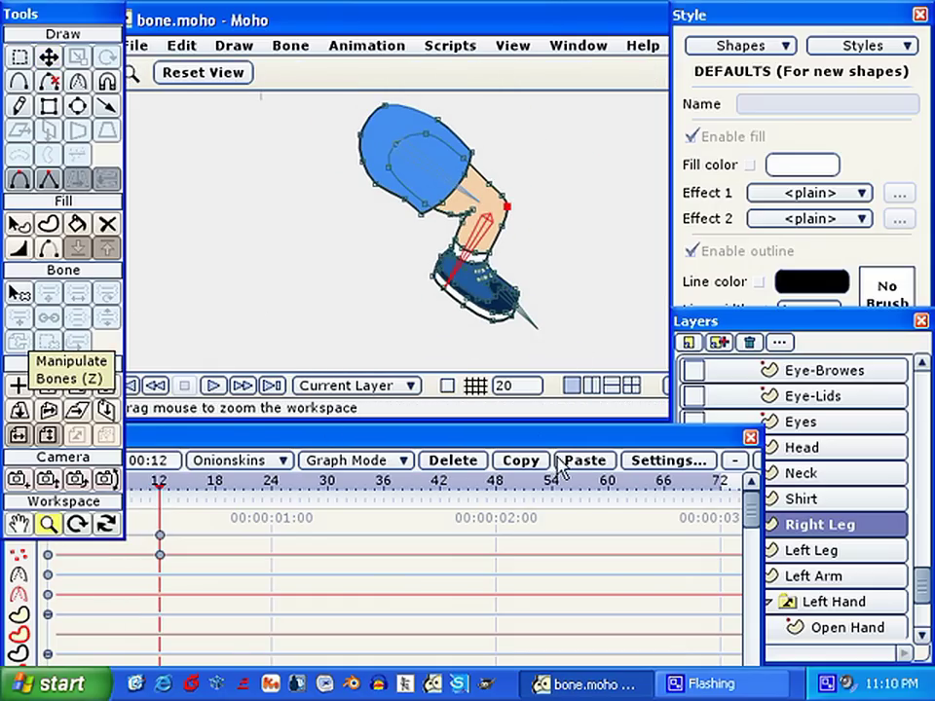
{"action": "left_click", "coordinate": [513, 440]}
{"action": "mouse_move", "coordinate": [167, 494]}
{"action": "left_mouse_down"}
{"action": "mouse_move", "coordinate": [53, 499]}
{"action": "mouse_move", "coordinate": [156, 503]}
{"action": "mouse_move", "coordinate": [58, 502]}
{"action": "mouse_move", "coordinate": [161, 513]}
{"action": "left_mouse_up"}
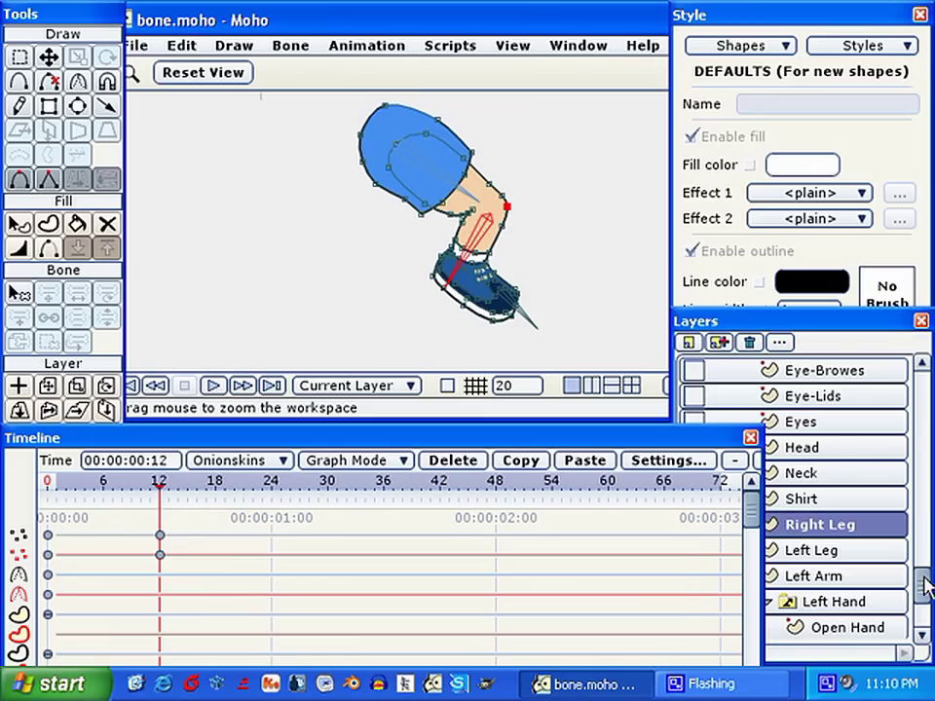
At frame 7, nudge the point behind the knee slightly inward, scrub the bend to check it and return to frame 12.
{"action": "left_click_drag", "start_coordinate": [928, 585], "coordinate": [924, 389]}
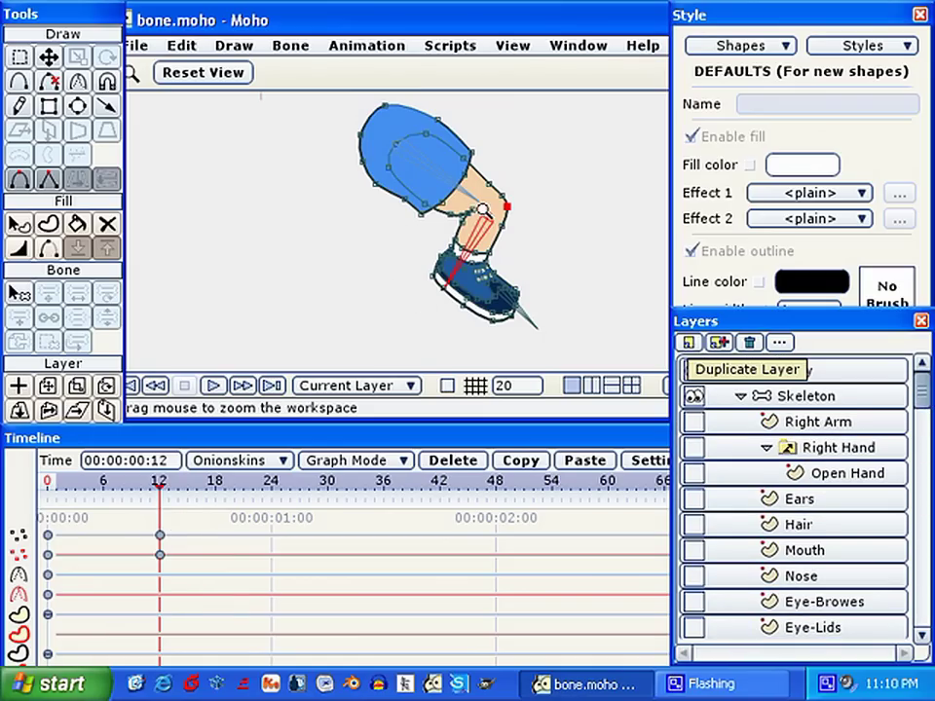
{"action": "left_click_drag", "start_coordinate": [161, 494], "coordinate": [113, 495]}
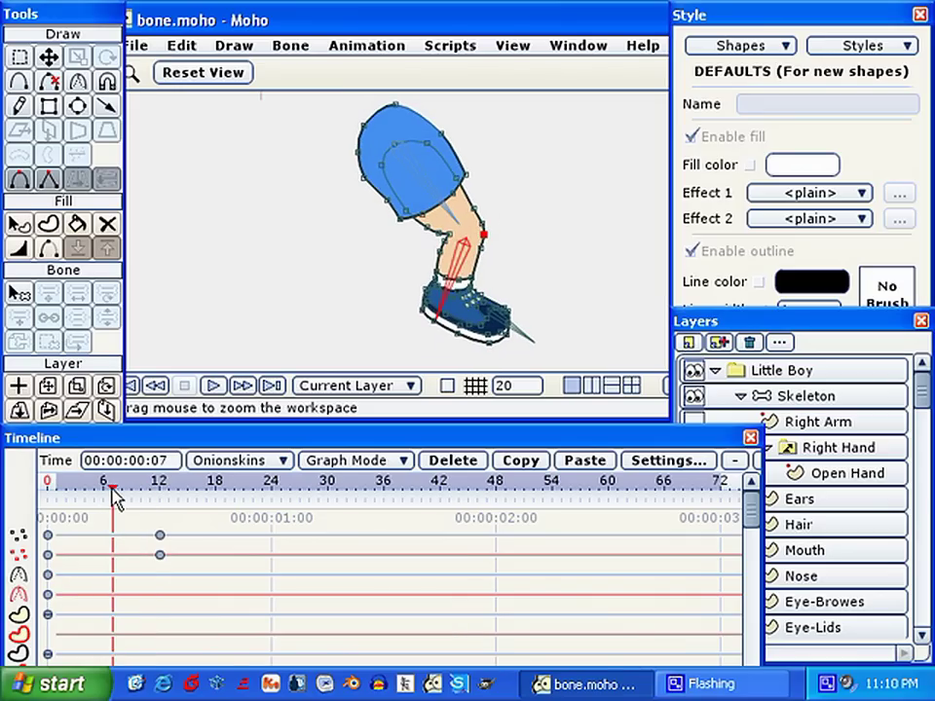
{"action": "left_click", "coordinate": [48, 57]}
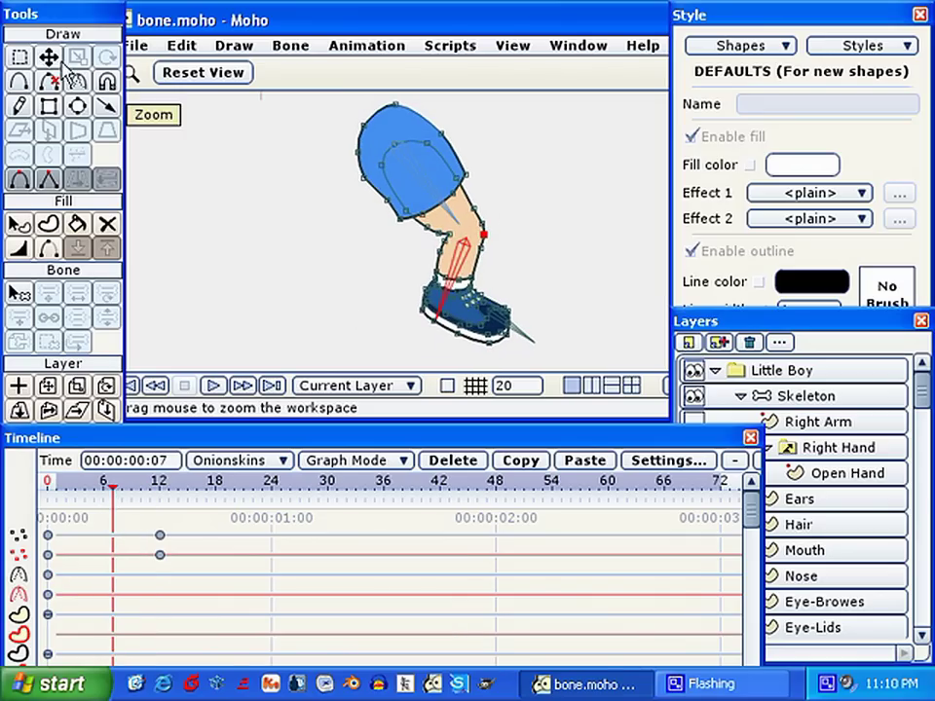
{"action": "left_click_drag", "start_coordinate": [444, 231], "coordinate": [452, 235]}
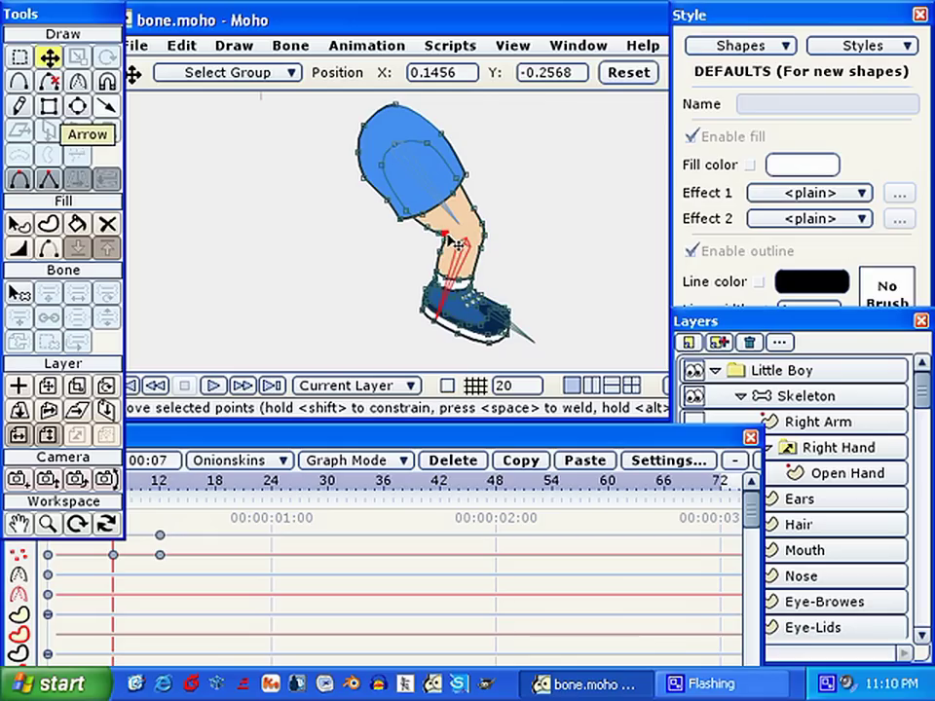
{"action": "left_click_drag", "start_coordinate": [455, 244], "coordinate": [453, 246]}
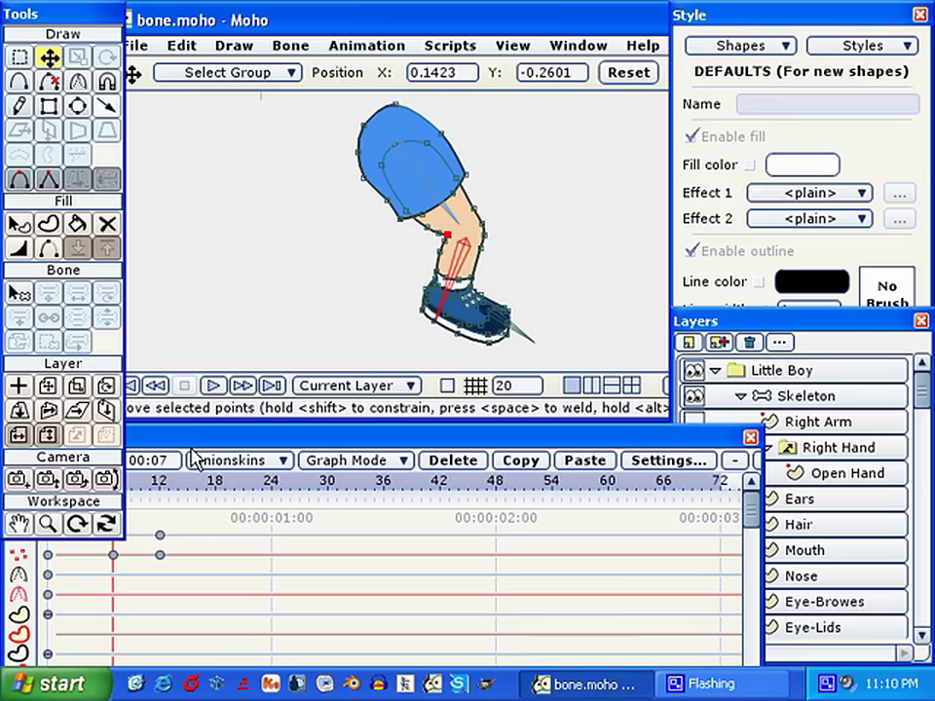
{"action": "left_click", "coordinate": [192, 448]}
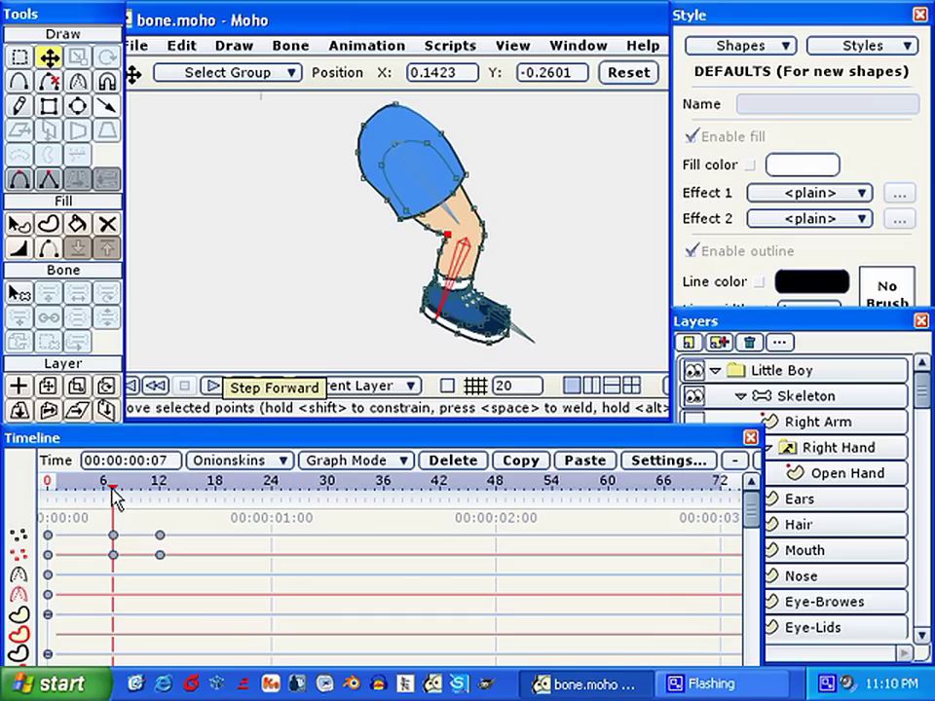
{"action": "left_click_drag", "start_coordinate": [113, 494], "coordinate": [164, 516]}
{"action": "left_click", "coordinate": [20, 56]}
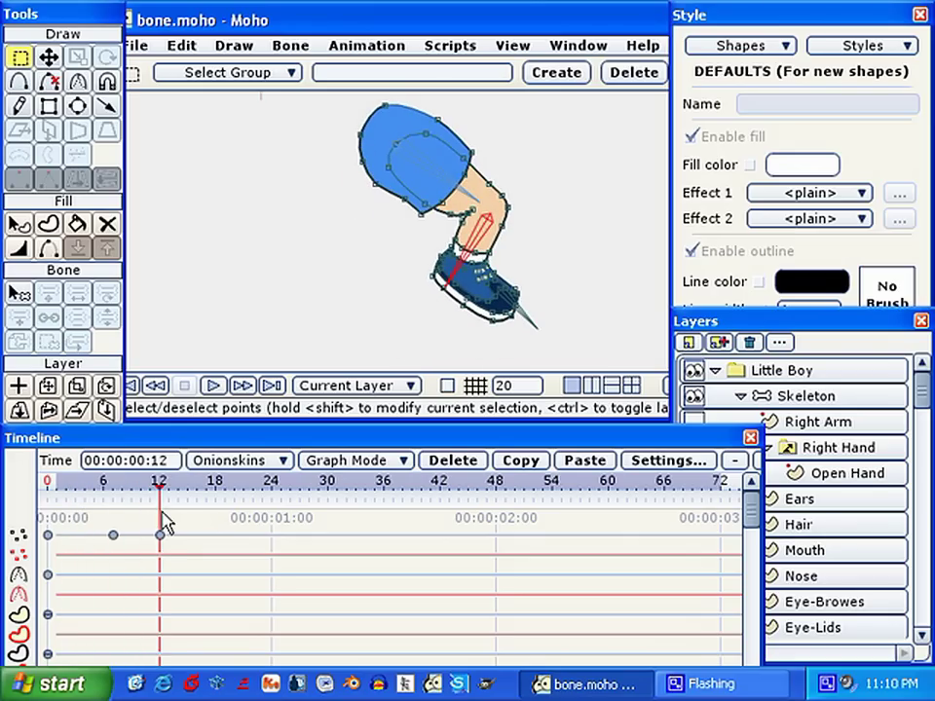